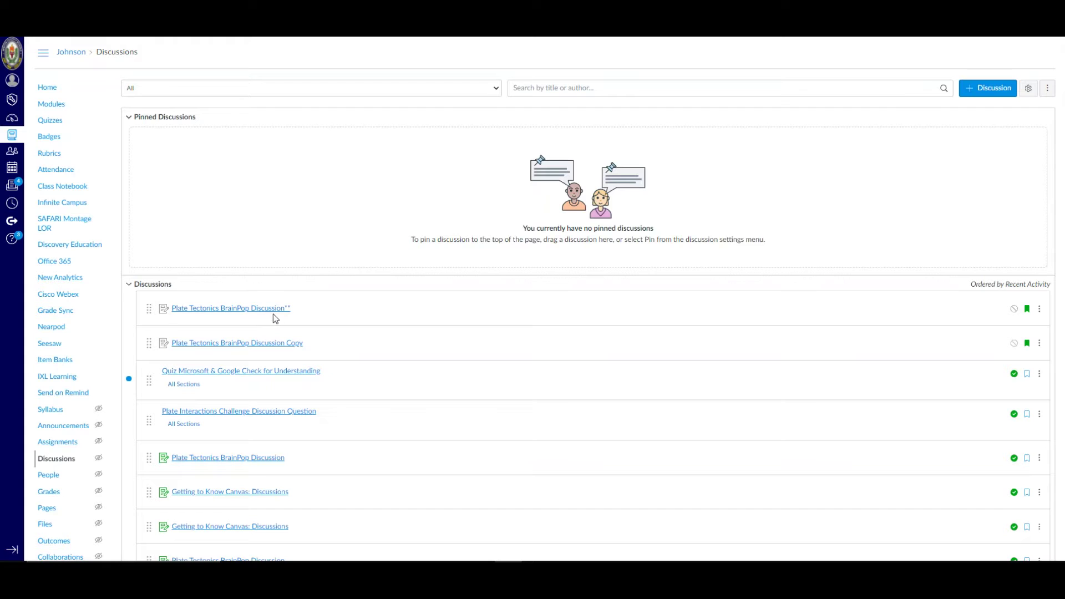
Open the Plate Tectonics BrainPop Discussion and read through its student instructions
left_click(252, 308)
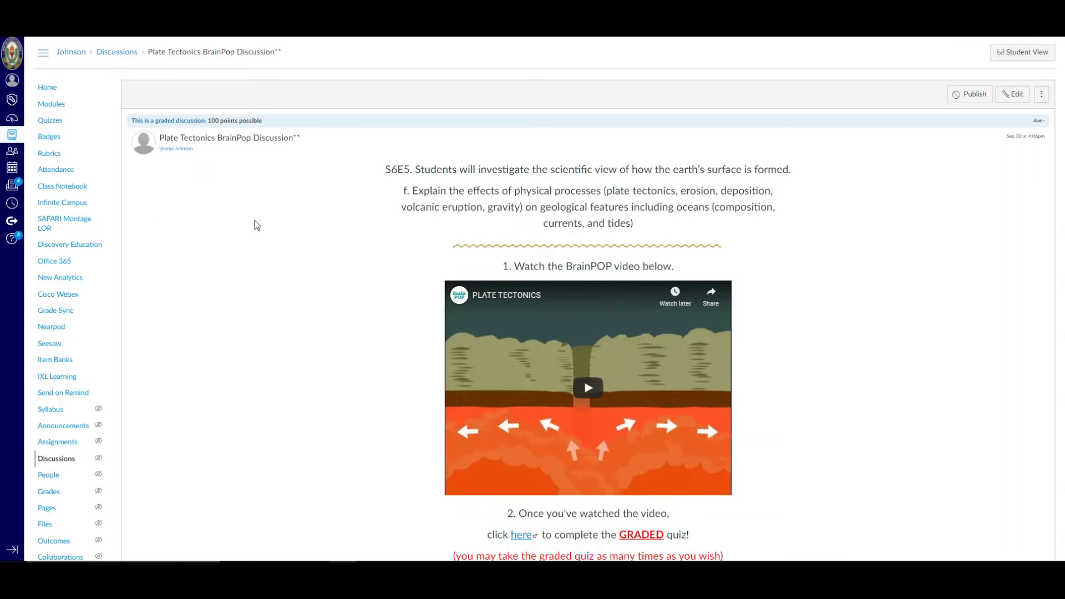
scroll(257, 225, "down", 3)
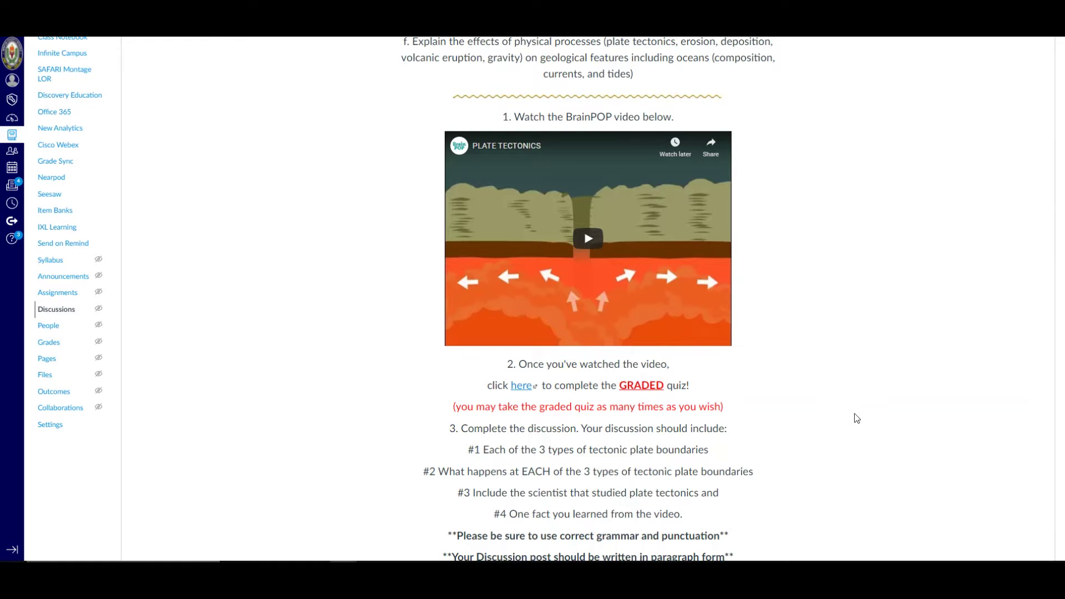
scroll(882, 272, "down", 3)
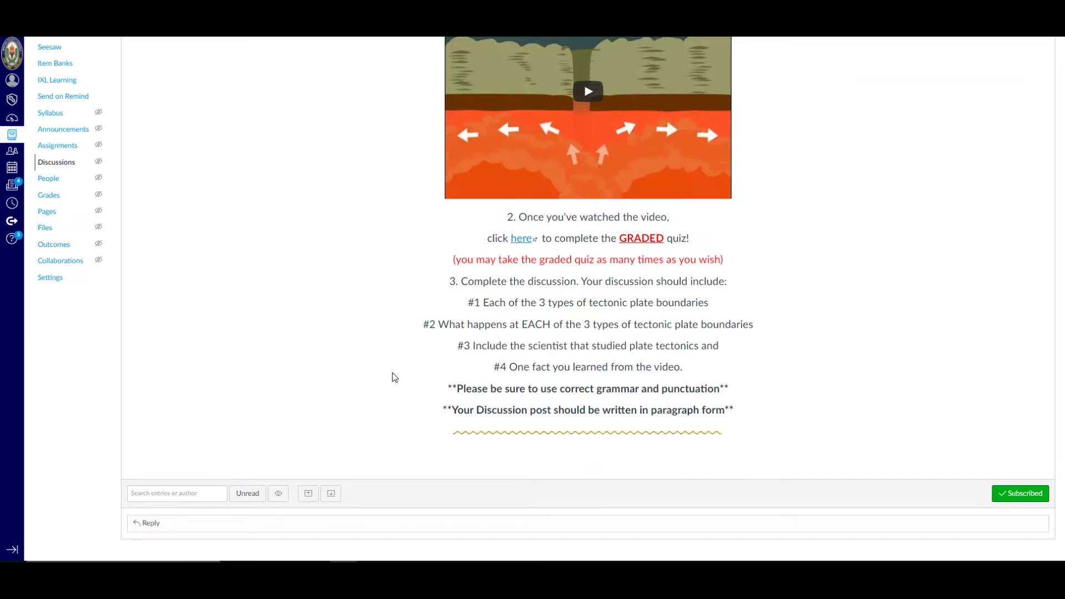
scroll(358, 375, "up", 3)
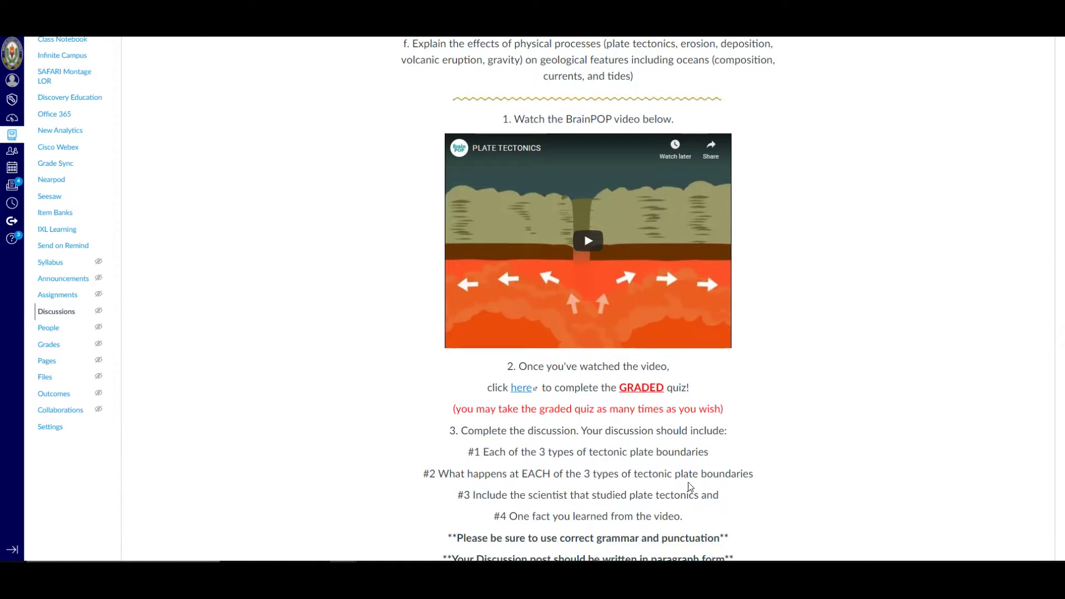
scroll(390, 375, "up", 3)
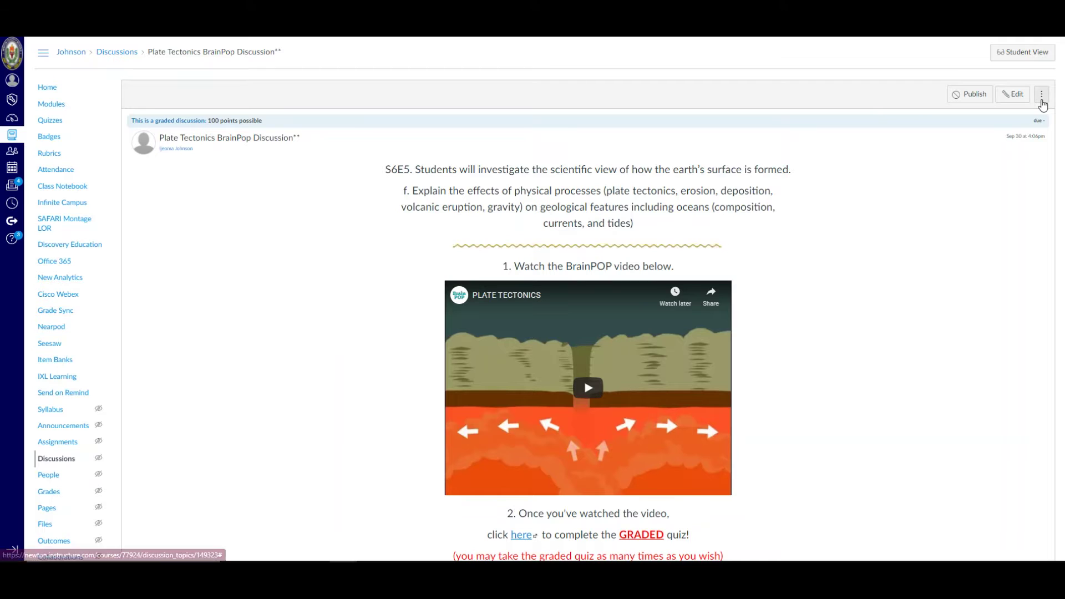
left_click(1042, 99)
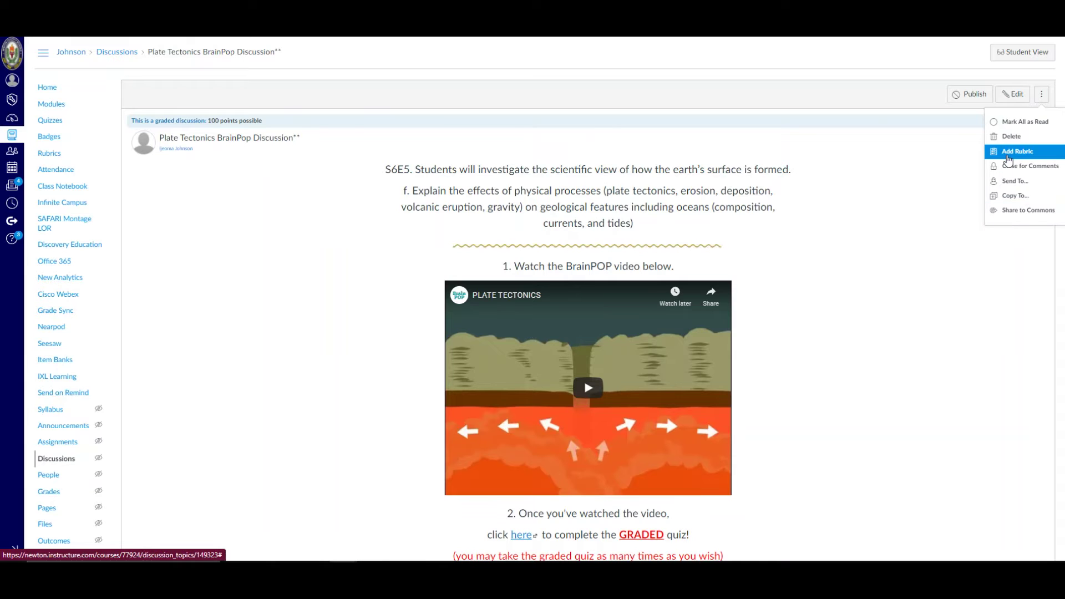
Add a rubric and replace its 'Some Rubric' title with 'Plate Tectonics BrainPop Discussion'
left_click(1008, 153)
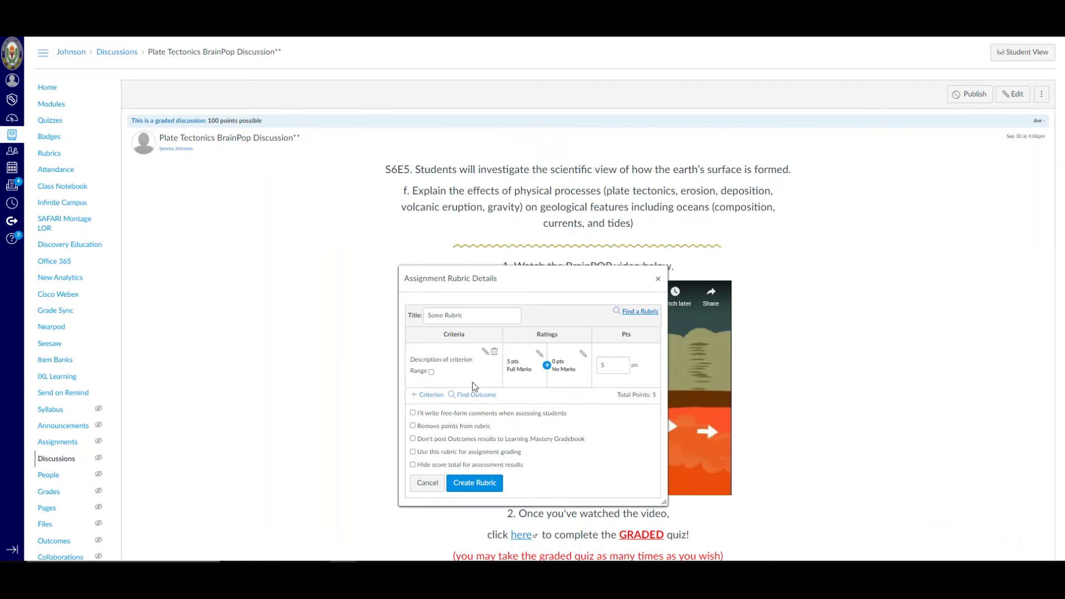
left_click_drag(581, 275, 599, 158)
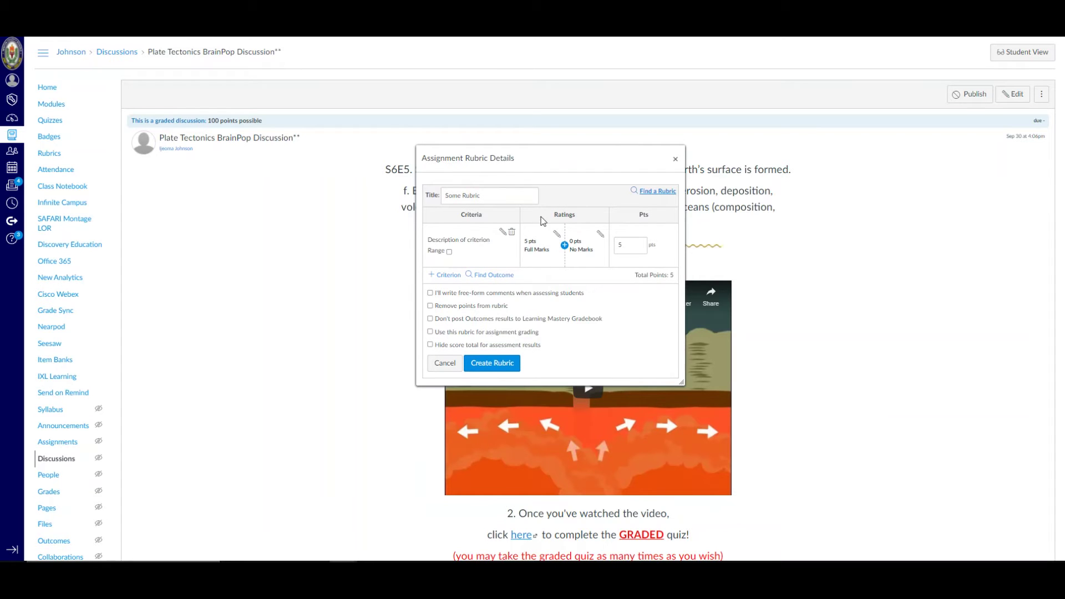
triple_click(503, 192)
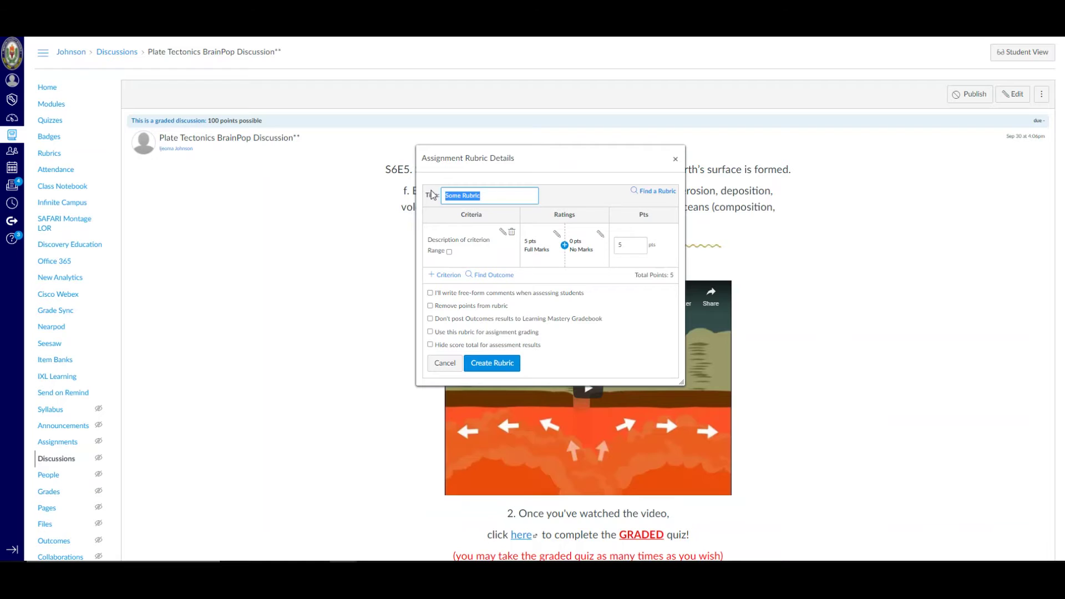
key("BackSpace")
type("Pl")
key("Down")
key("Return")
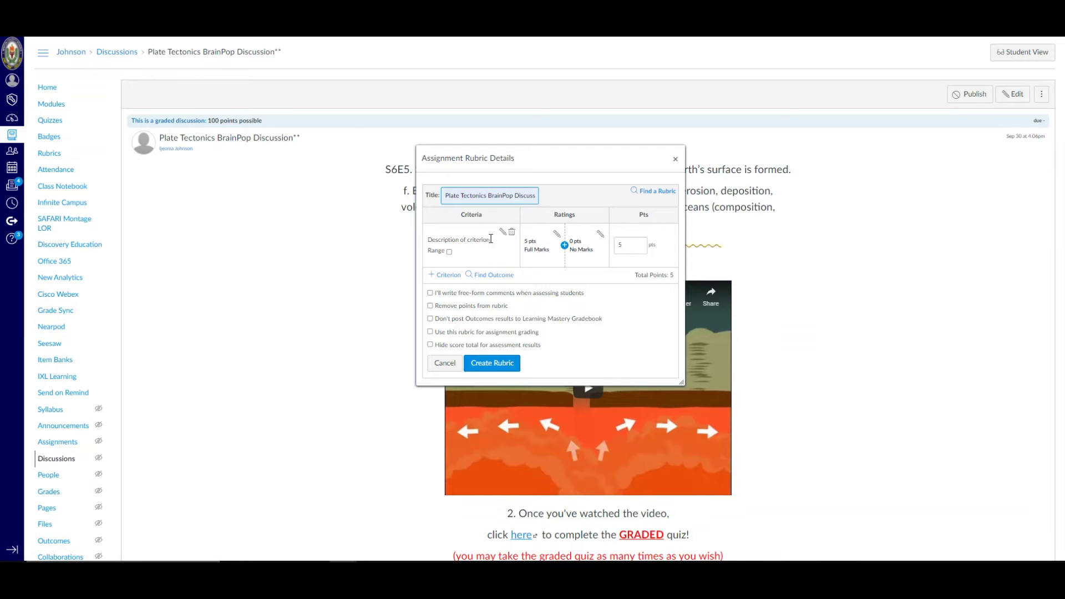
Replace the first criterion's placeholder description with '3 types of tectonic plate boundaries'
left_click(502, 232)
left_click_drag(506, 271, 449, 275)
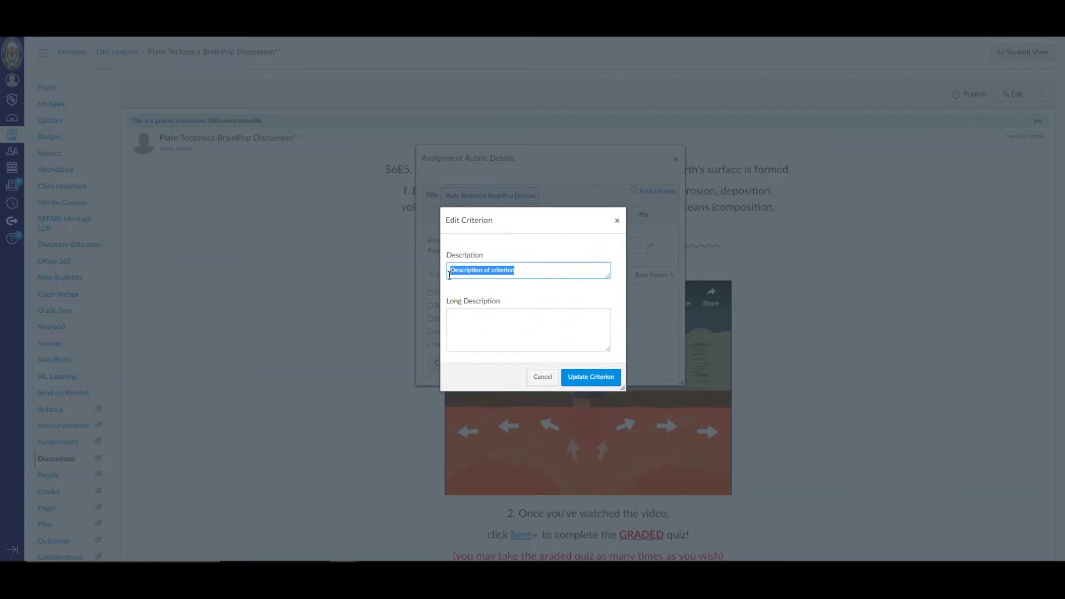
key("BackSpace")
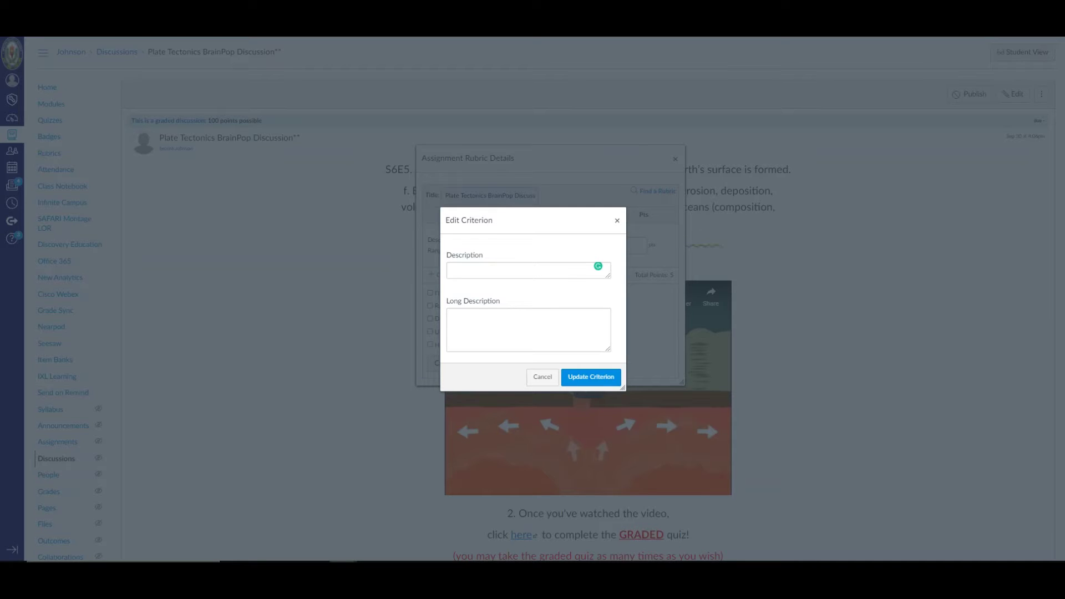
left_click(529, 270)
type("3 types of tectonic plate boundaries")
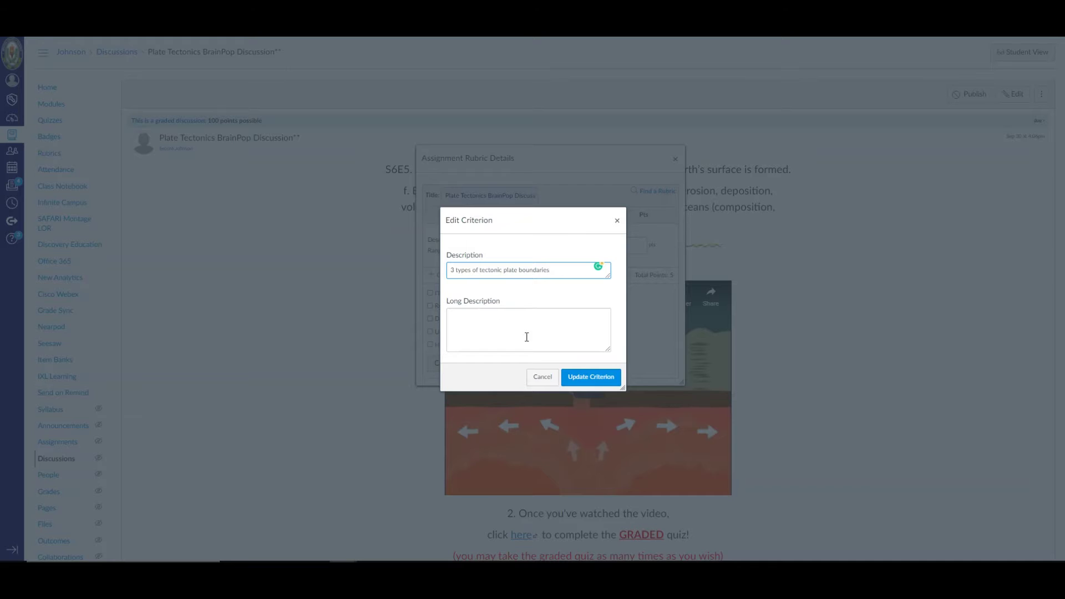
left_click(603, 378)
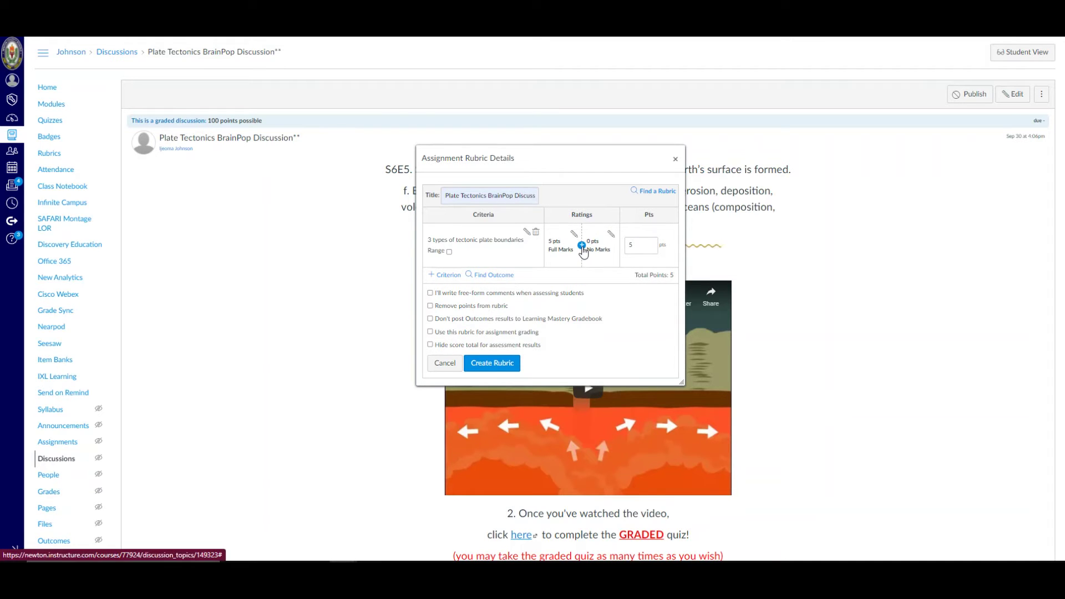
left_click(581, 245)
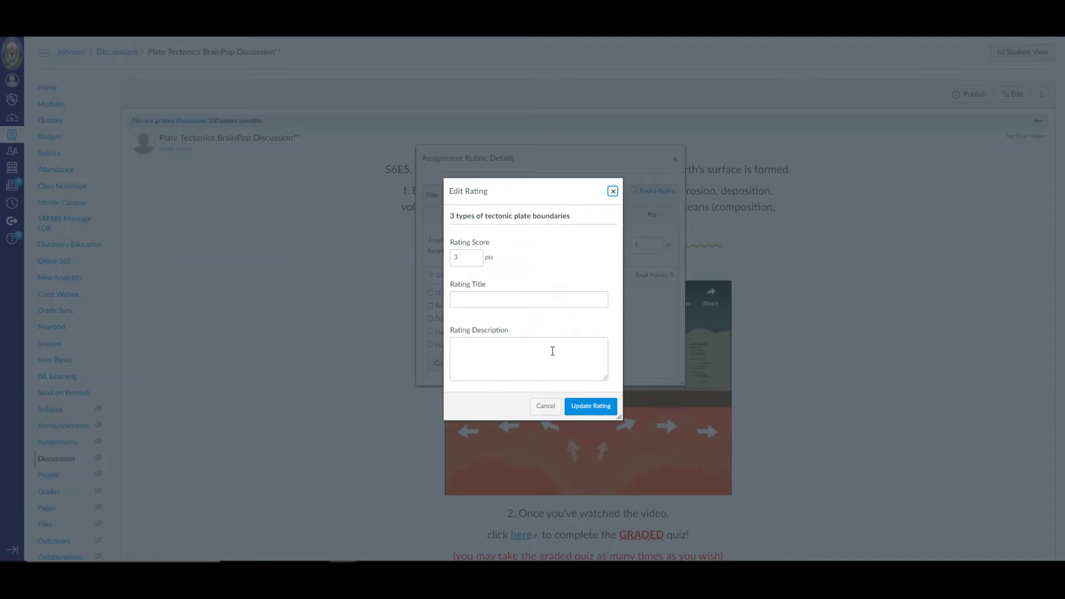
Make the top rating a 10-point 'Full Score' for naming all 3 boundary types
left_click(611, 192)
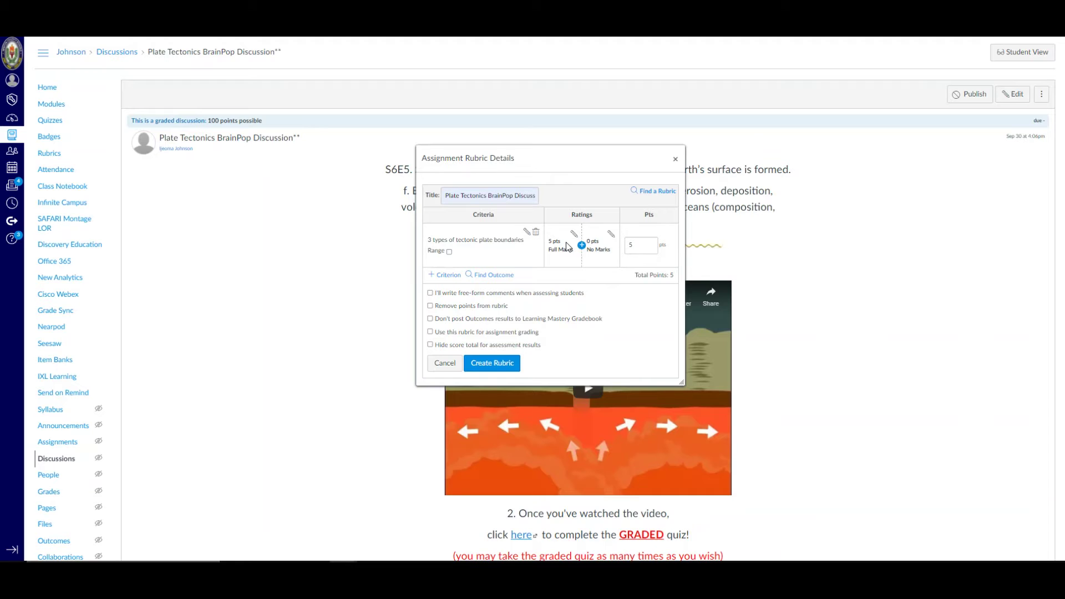
left_click(574, 235)
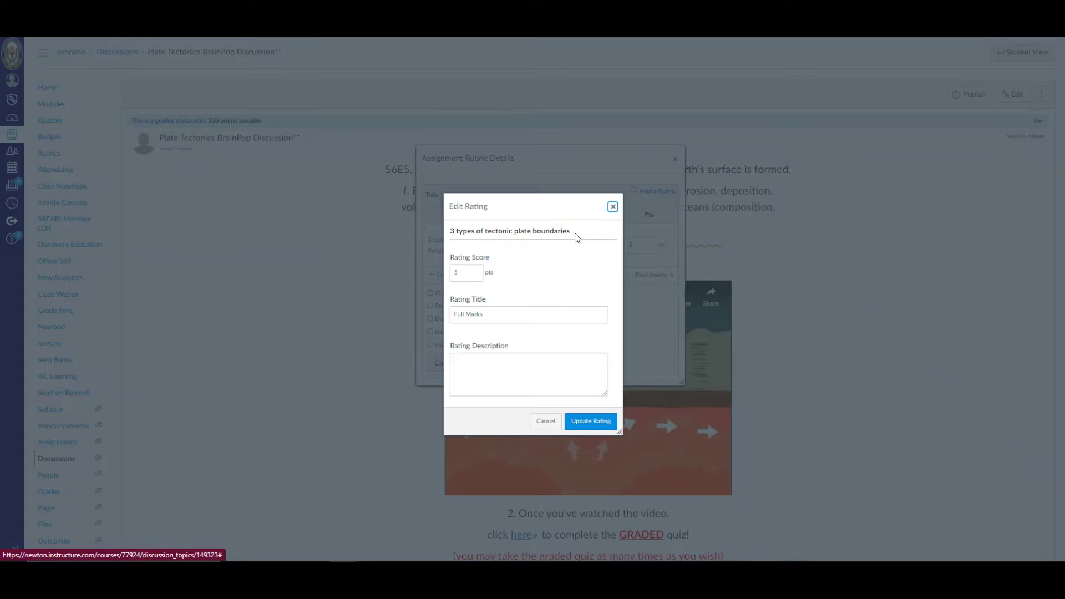
double_click(482, 273)
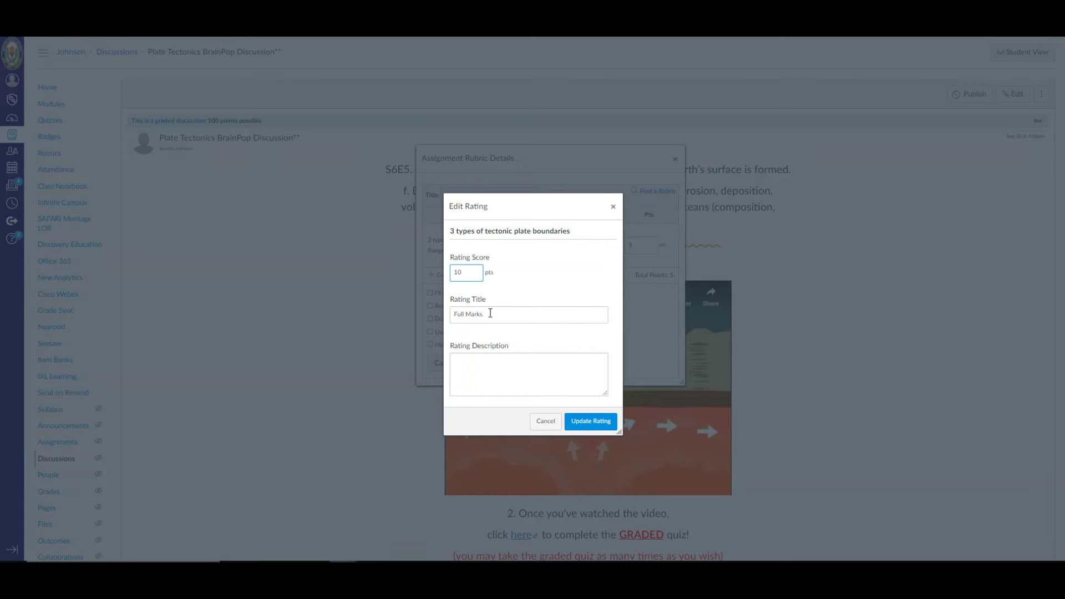
double_click(473, 315)
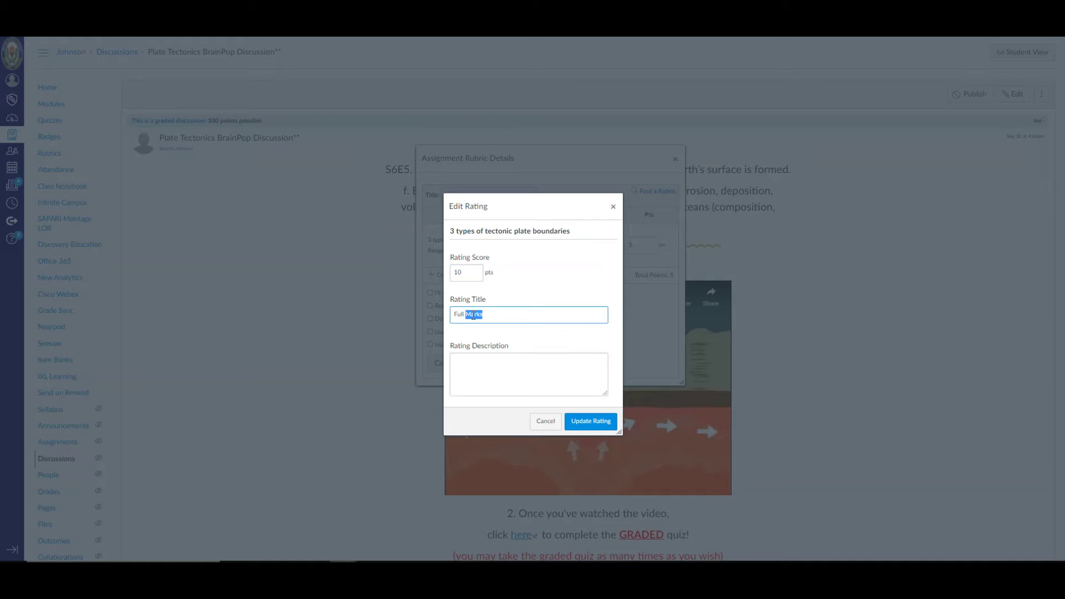
type("Score")
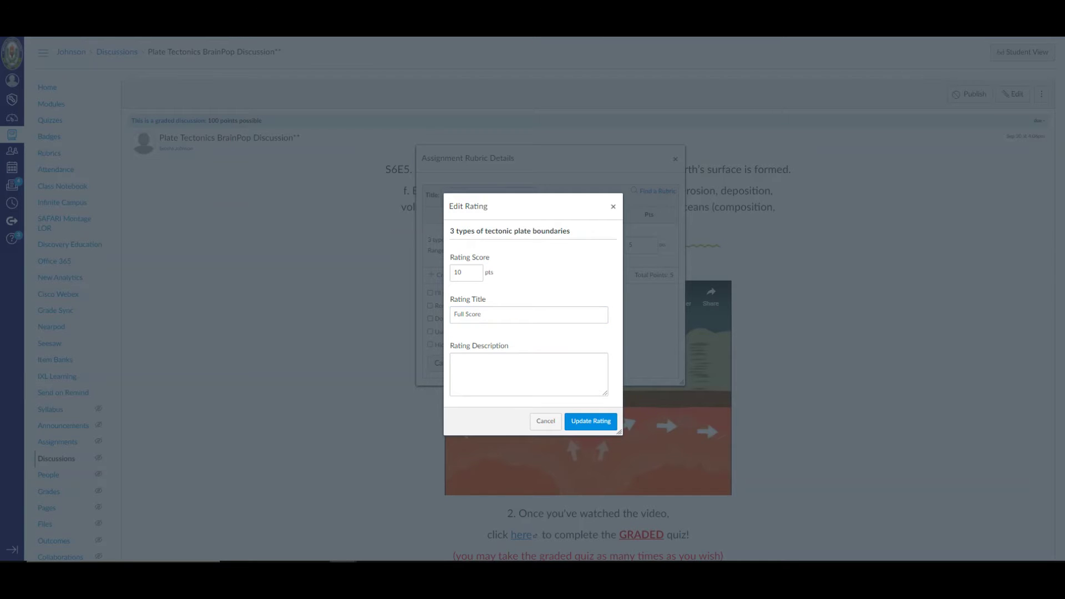
left_click(506, 377)
type("3 types of tectonic plate boundaries Each of the 3 types of tectonic plate boundaries was named")
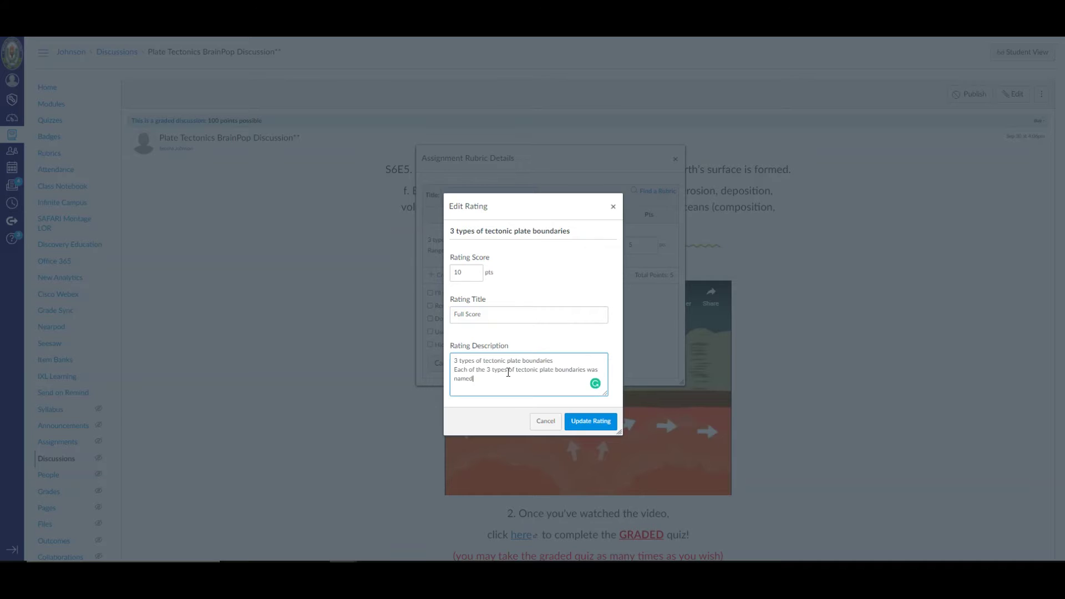
left_click(591, 422)
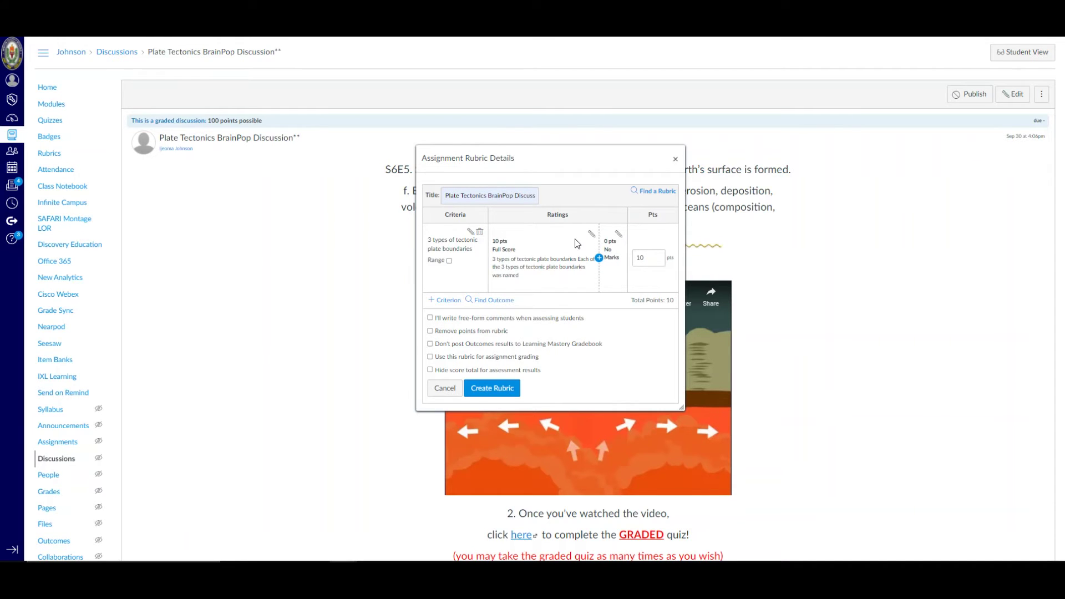
Insert a 7-point rating titled and described '2 types of tectonic plate boundaries'
left_click(599, 258)
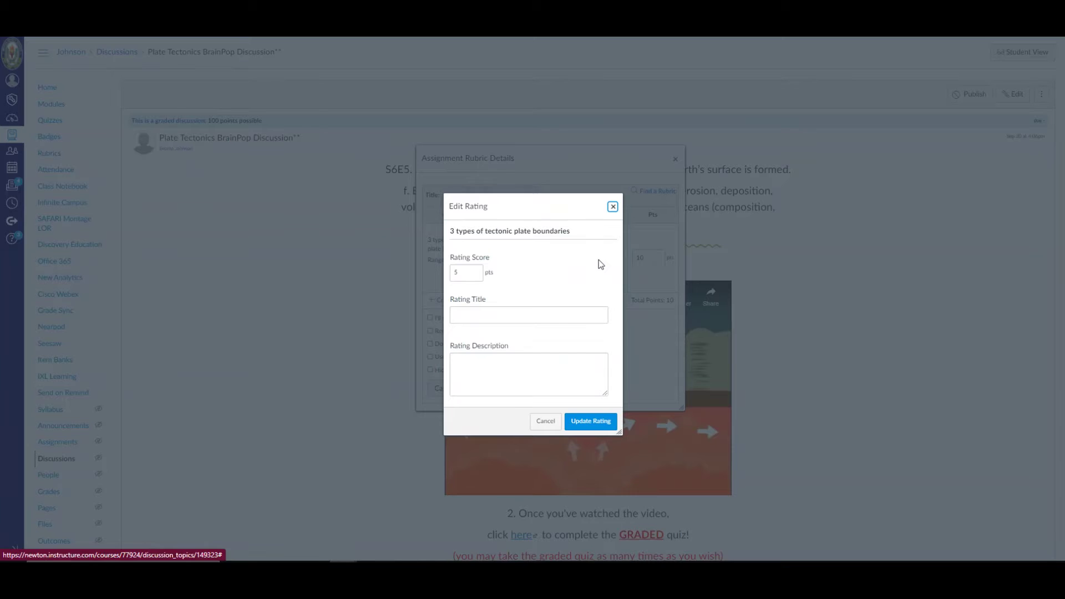
double_click(465, 272)
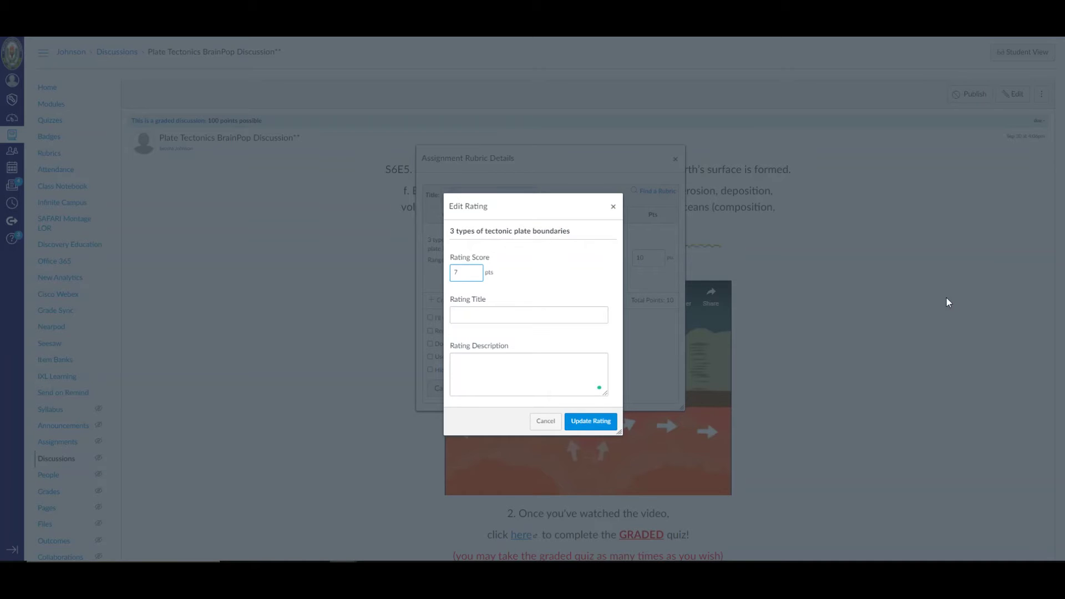
left_click(533, 332)
left_click(481, 374)
type("2 types of tectonic plate boundaries were named")
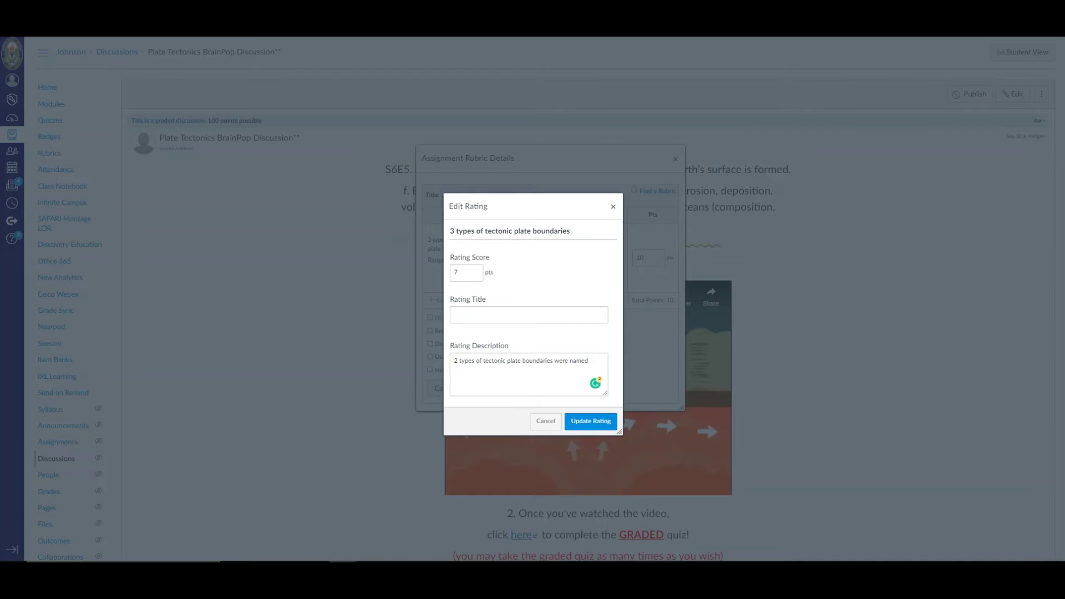
left_click(519, 318)
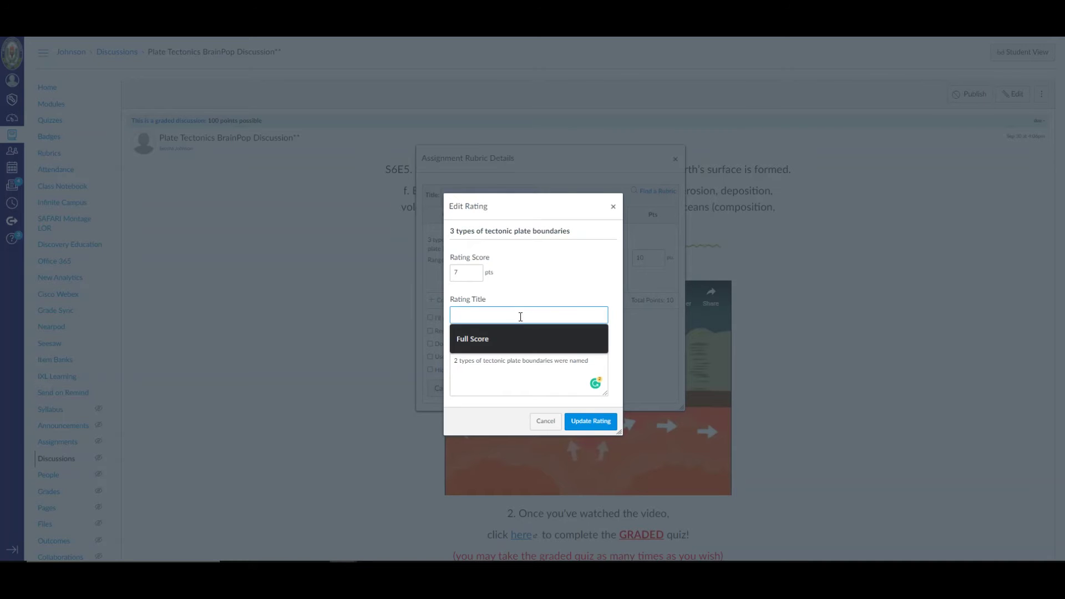
type("2 types of tectonic plate boundaries")
left_click(599, 426)
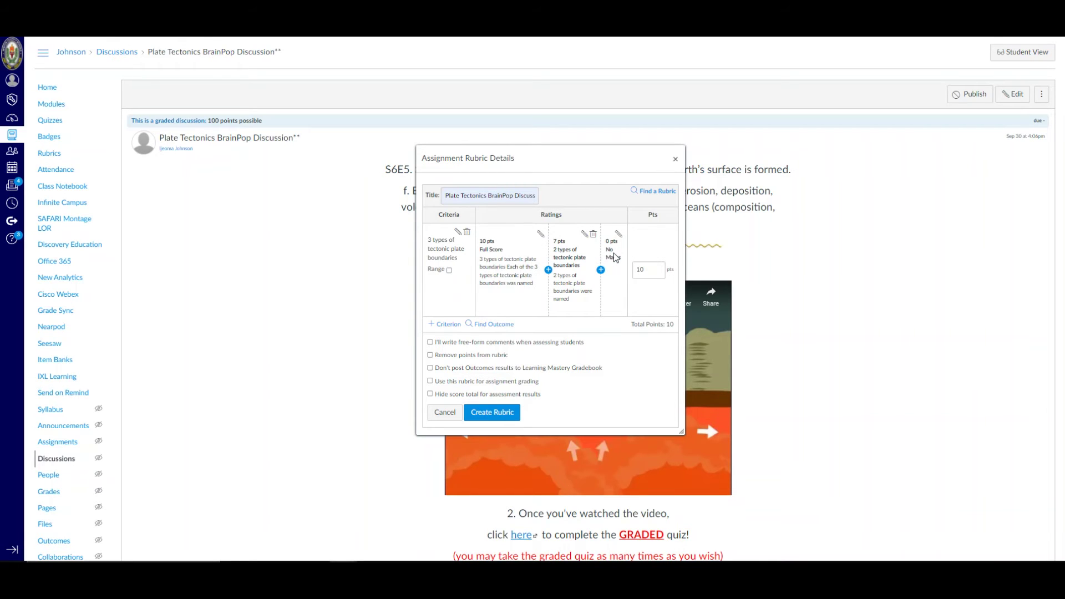
Insert a 3-point rating described '1 type of tectonic plate boundaries was named', with matching title
left_click(600, 270)
left_click(472, 273)
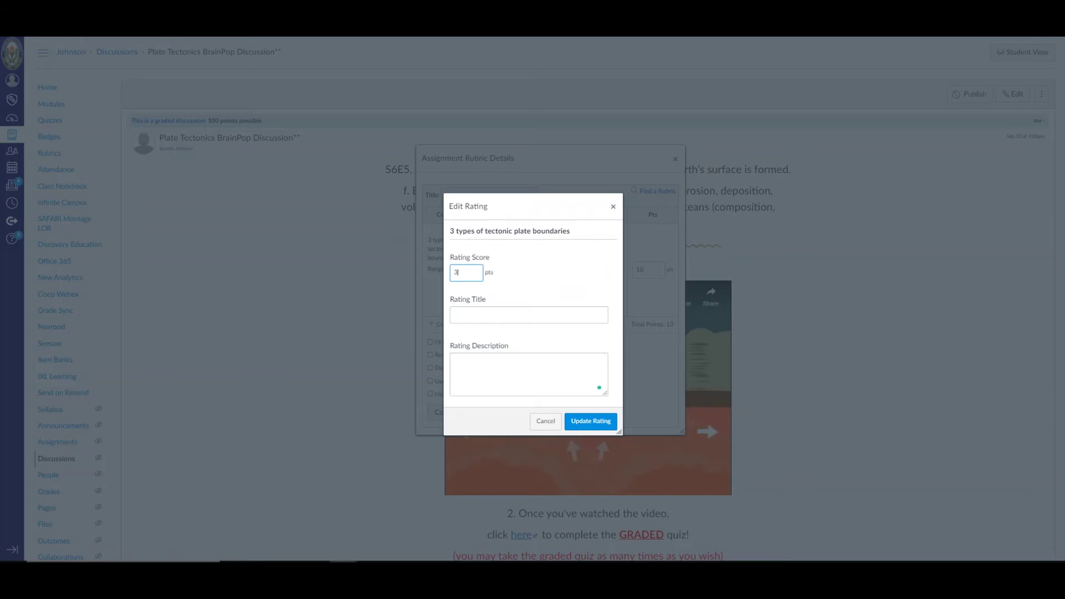
type("3")
left_click(529, 374)
left_click(507, 373)
type("1 type of tectonic plate boundaries was named")
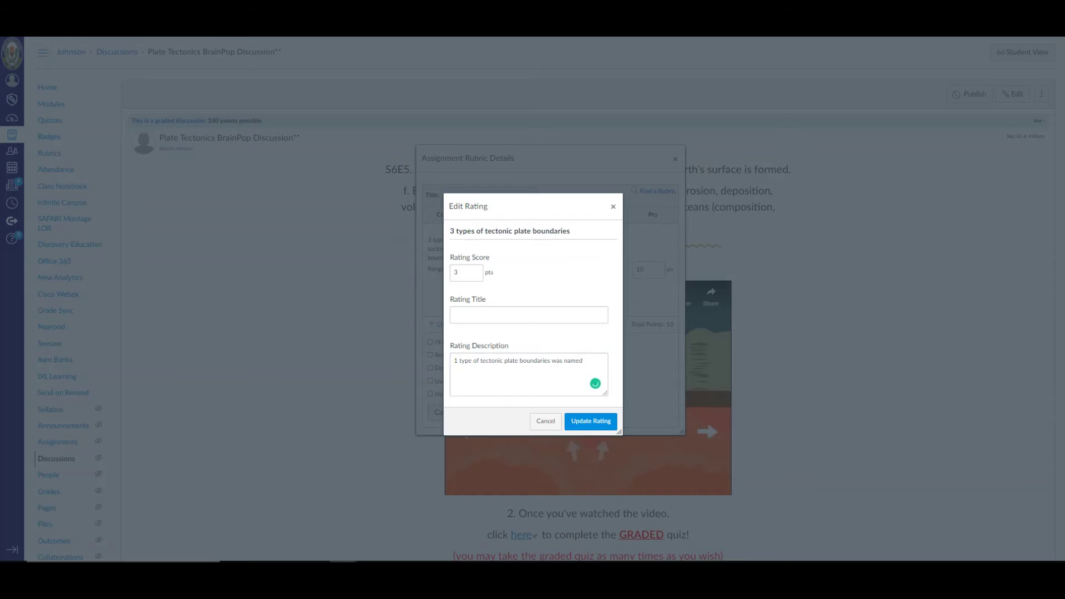
left_click(513, 319)
type("1 type of tectonic plate boundaries")
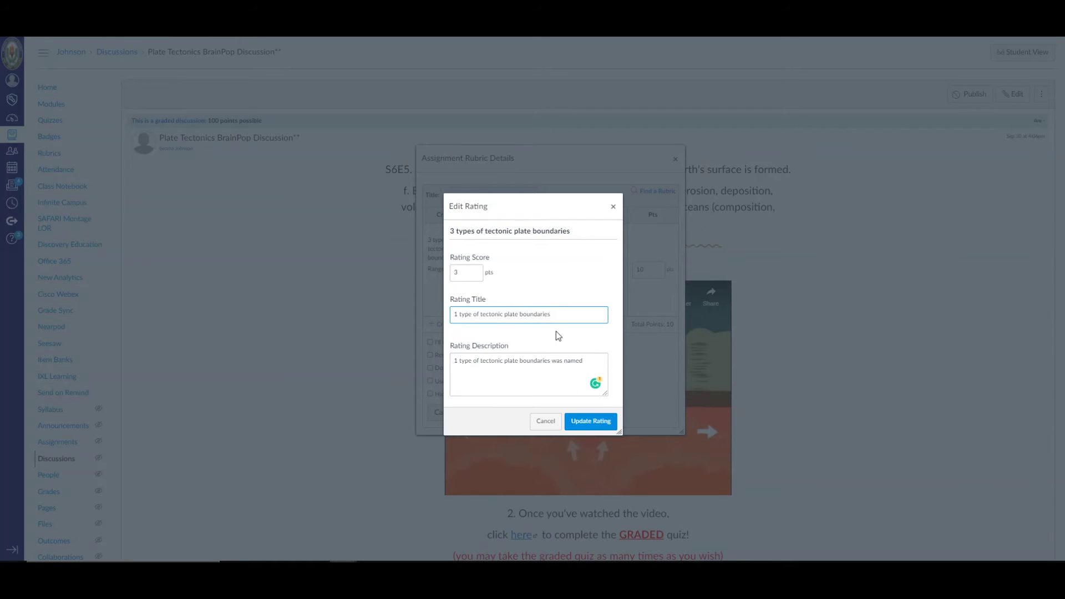
left_click(590, 423)
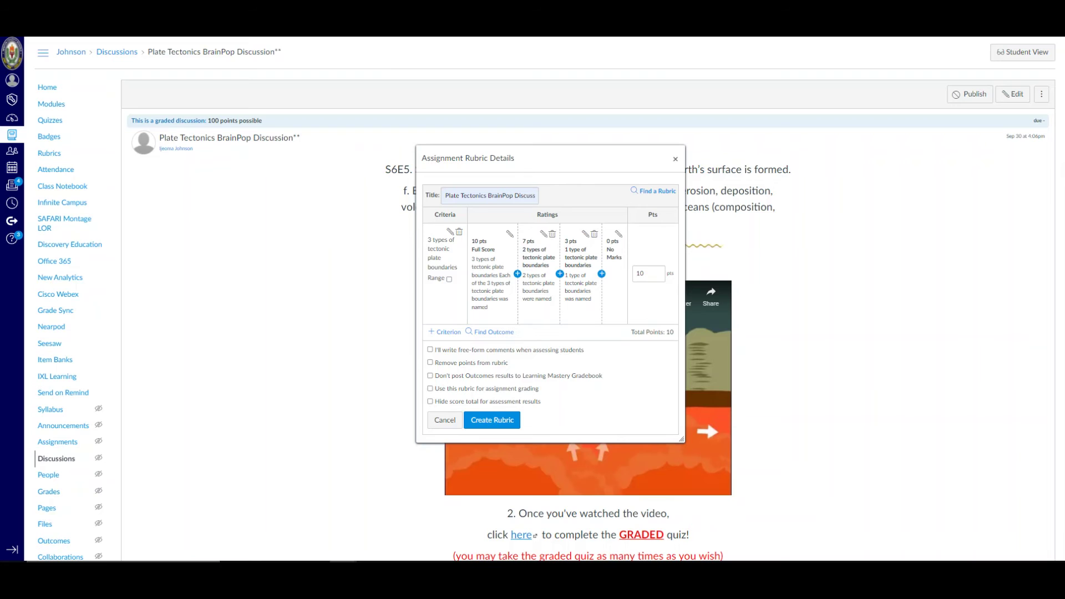
left_click(619, 233)
Replace the 0-point 'No Marks' rating's title and description with 'No boundaries named'
left_click(494, 373)
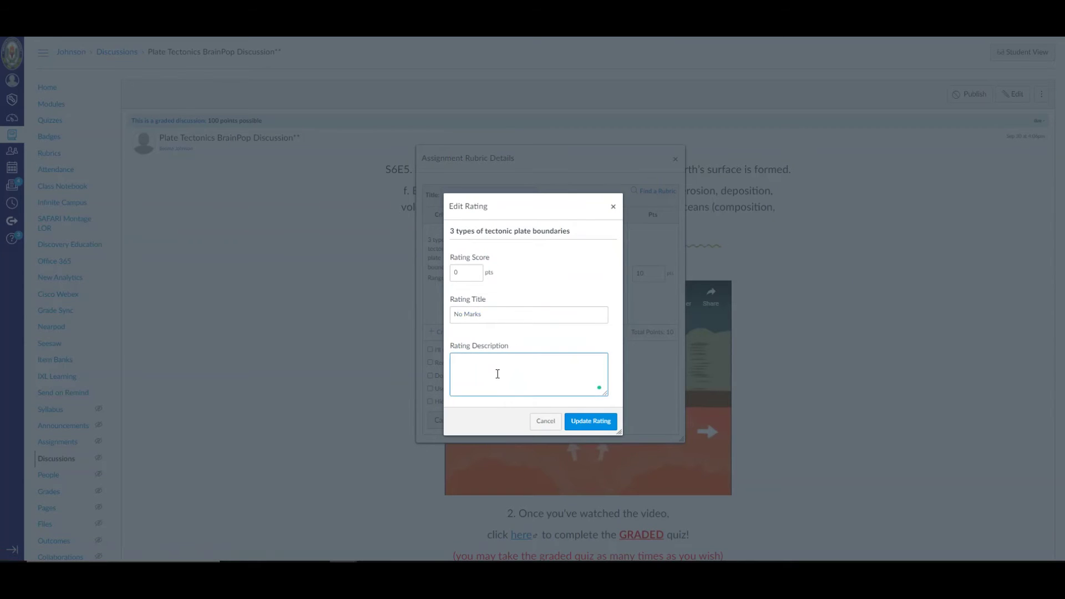
type("No boundaries named")
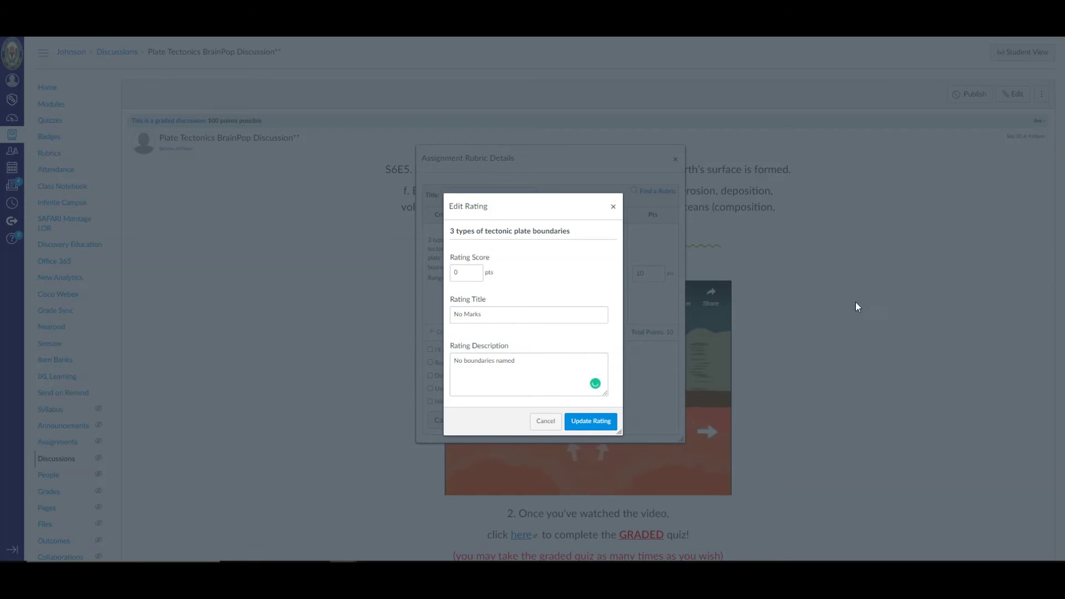
left_click_drag(483, 309, 472, 309)
type("No boundaries named")
left_click(591, 423)
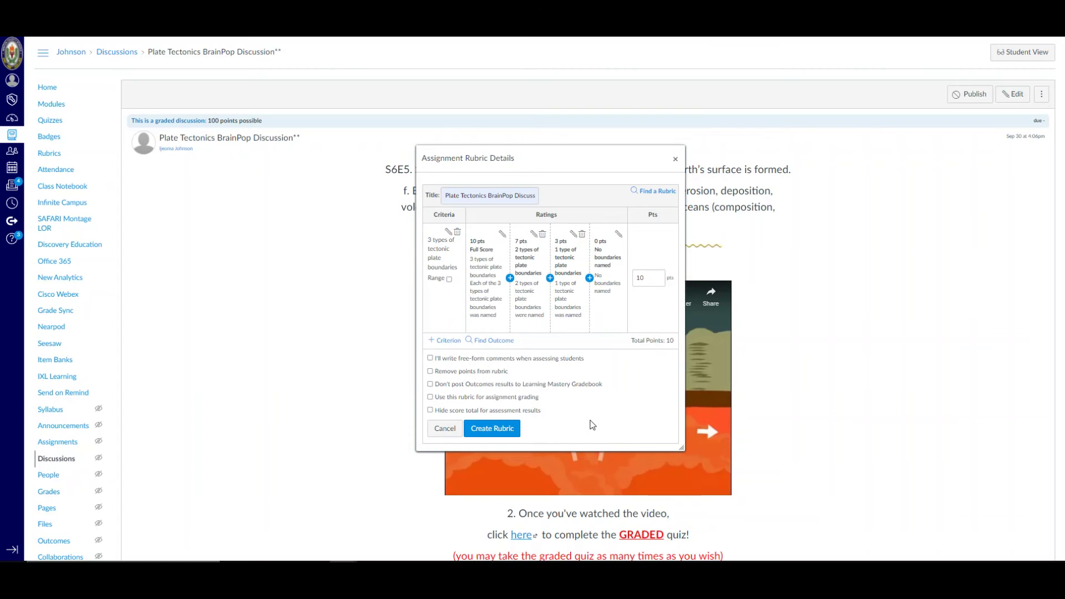
Create a new blank criterion described 'Action at 3 types of tectonic plate boundaries'
left_click(448, 345)
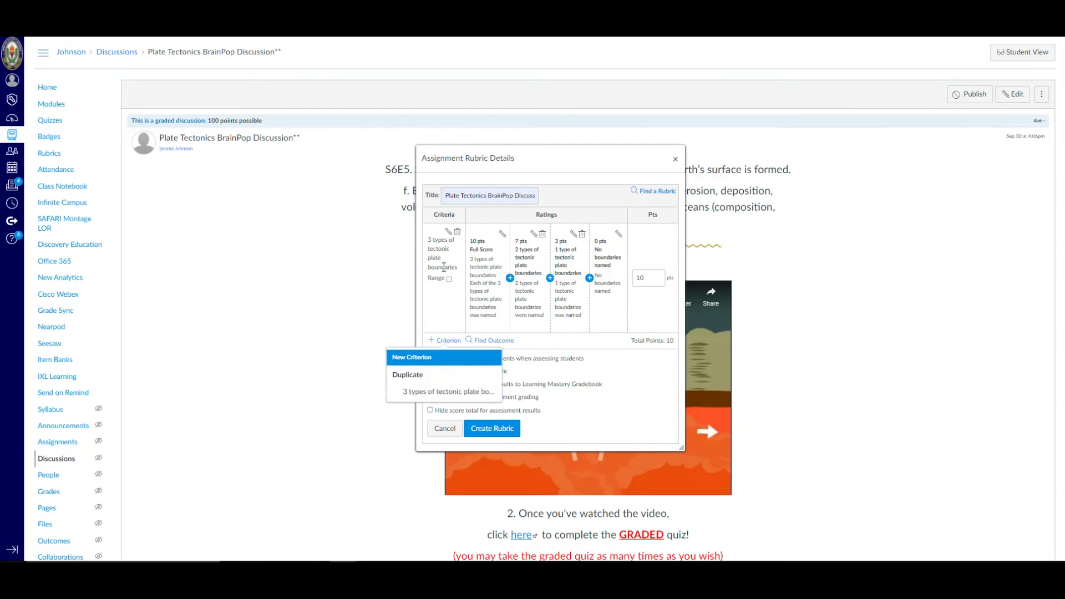
left_click(412, 357)
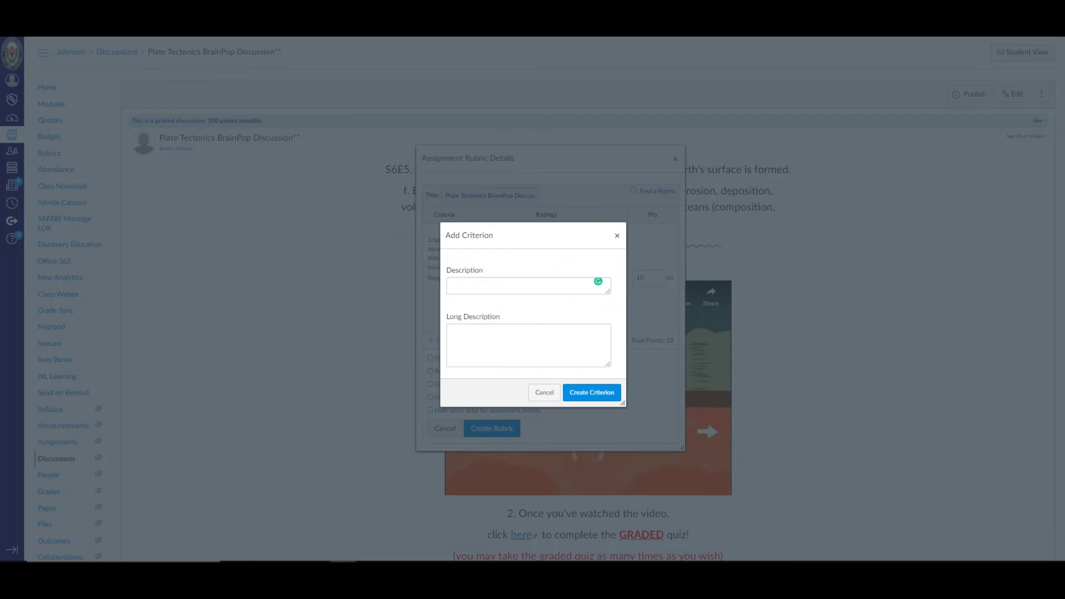
left_click(499, 284)
type("Action at 3 types of tectonic plate boundaries")
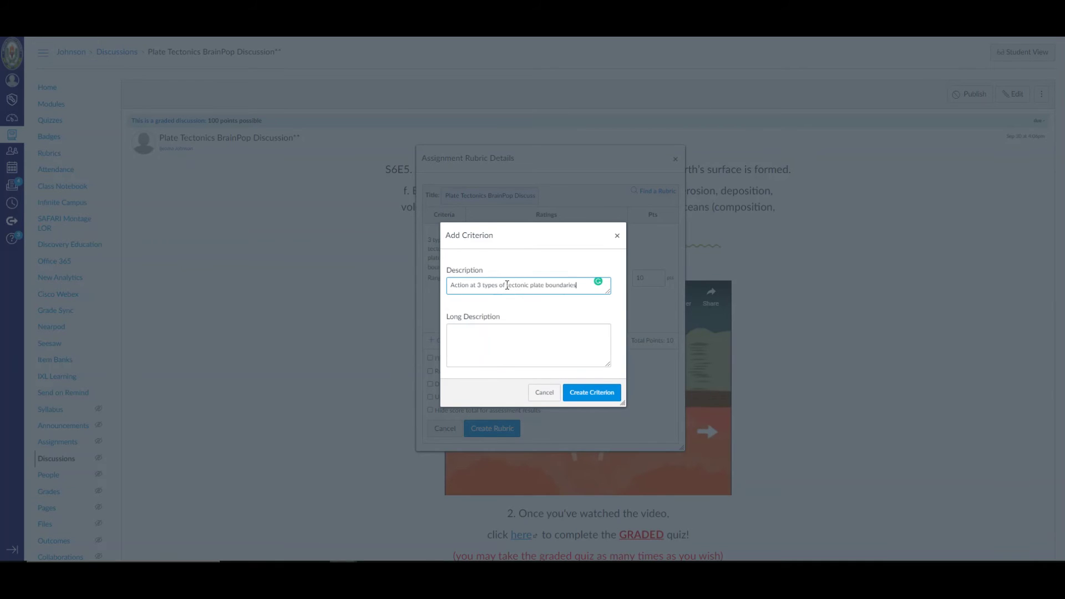
left_click(593, 393)
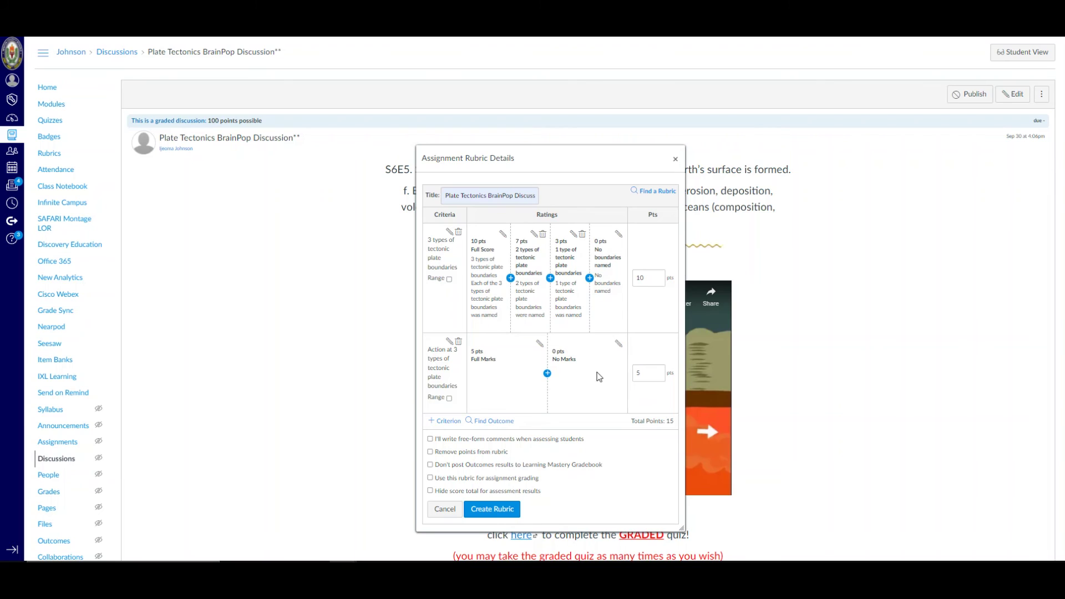
left_click(649, 277)
Set the criteria to 90 and 10 points, save the 100-point rubric, and close its dialog
left_click_drag(645, 372, 632, 373)
left_click(502, 508)
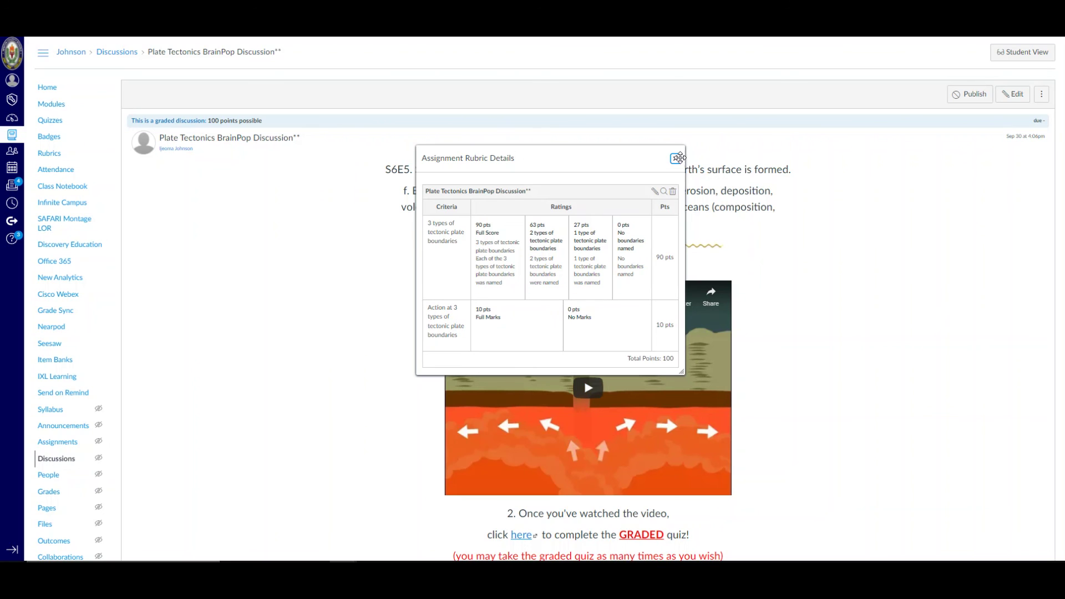
left_click(677, 159)
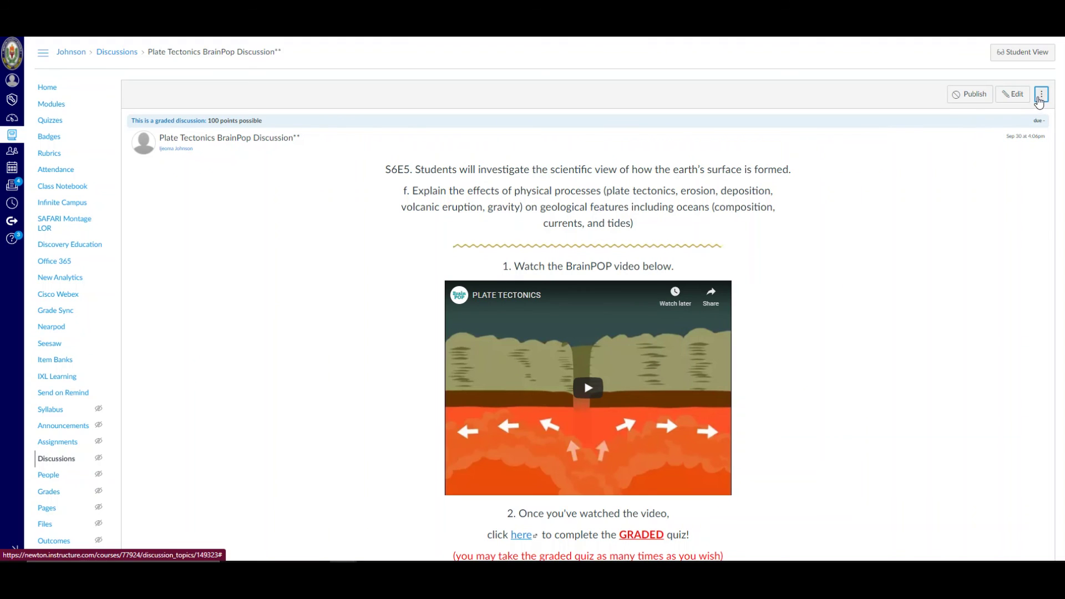
left_click(1041, 95)
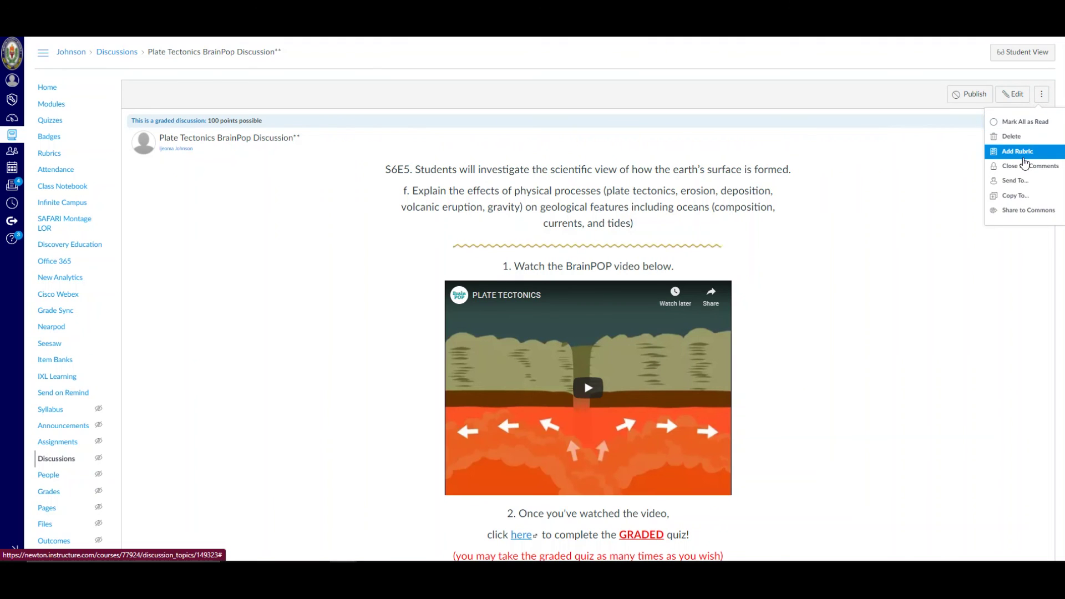
left_click(904, 154)
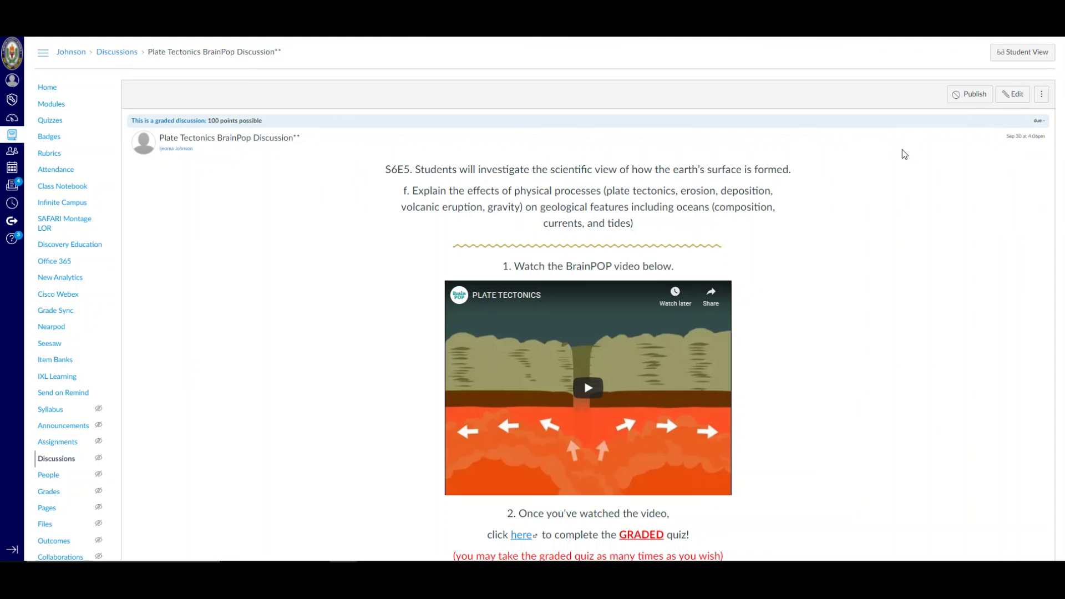